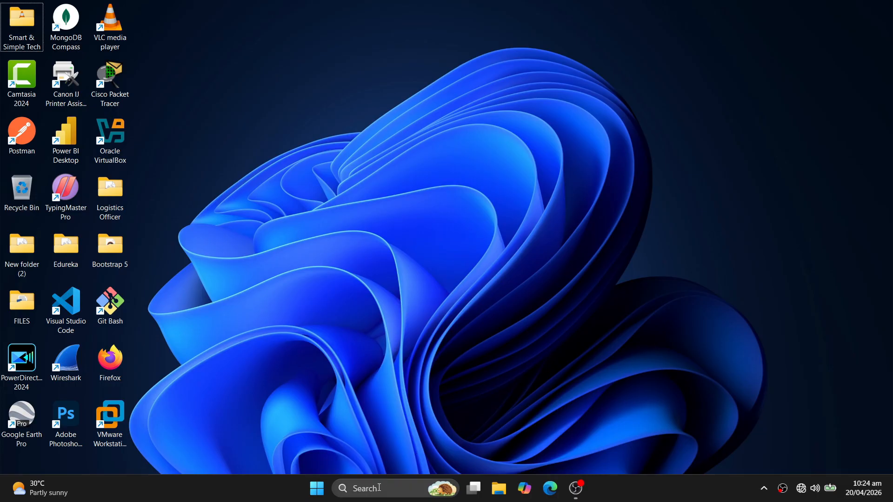
# Step: Check the existing drives under This PC in File Explorer and close its window
pyautogui.click(380, 490)
pyautogui.write('firefox')
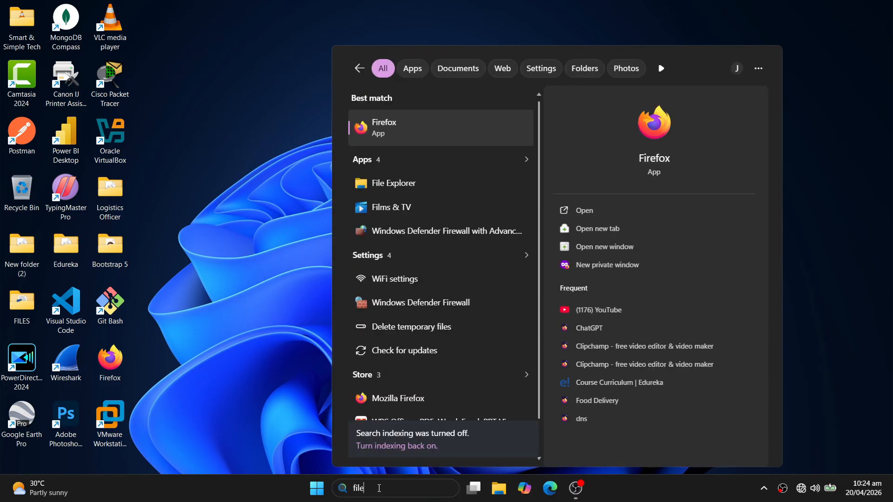
pyautogui.hotkey('ctrl', 'a')
pyautogui.write('file explorer')
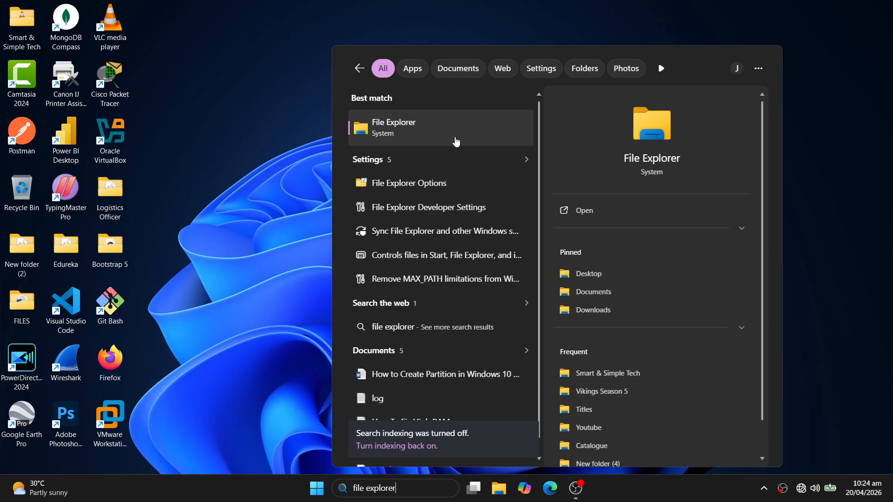
pyautogui.click(456, 141)
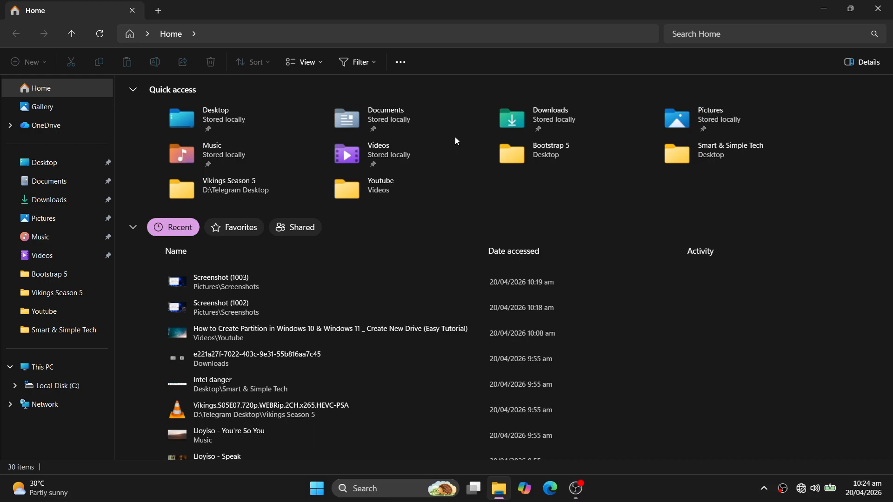
pyautogui.click(65, 367)
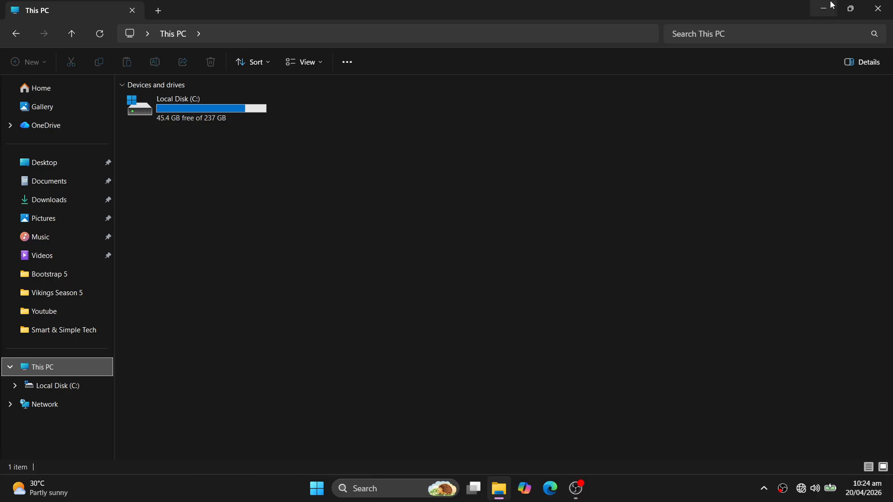
pyautogui.click(883, 6)
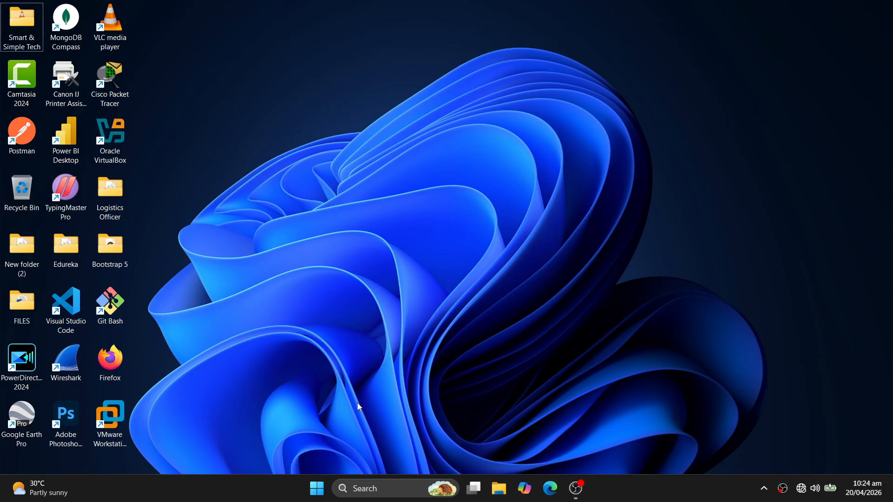
# Step: Open Disk Management by running diskmgmt.msc from the Run dialog
pyautogui.rightClick(319, 491)
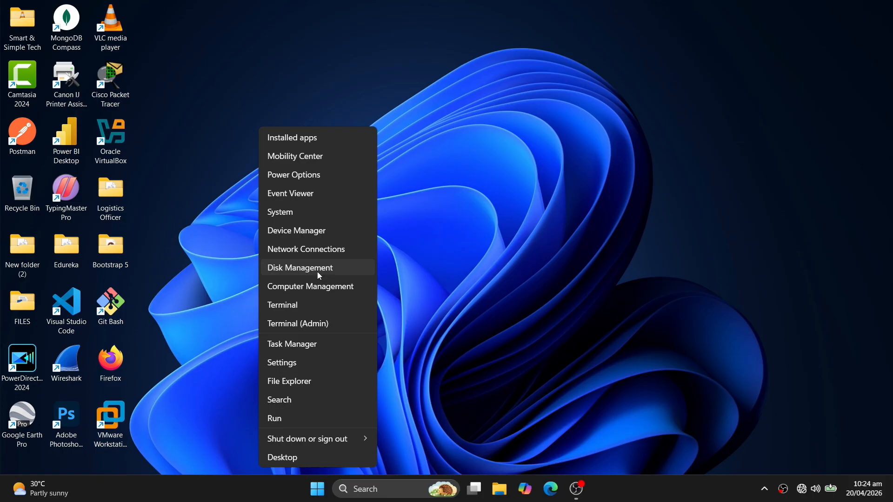
pyautogui.click(289, 417)
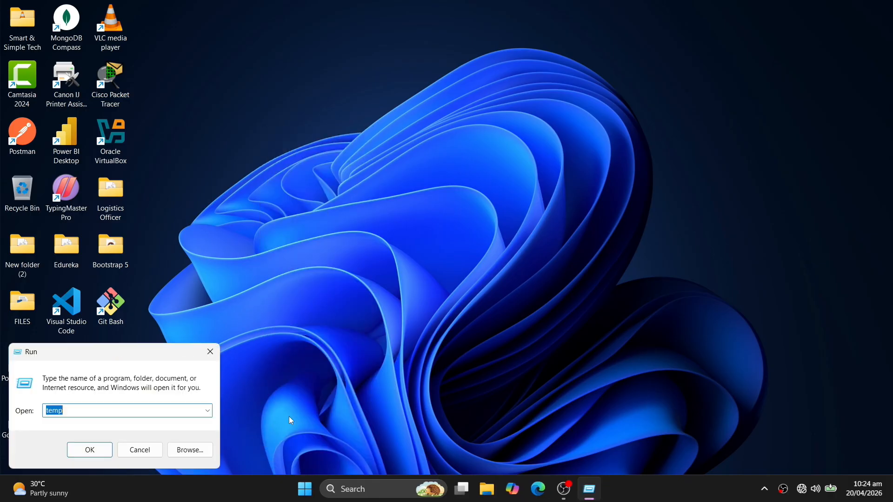
pyautogui.moveTo(142, 357); pyautogui.dragTo(462, 209)
pyautogui.press('BackSpace')
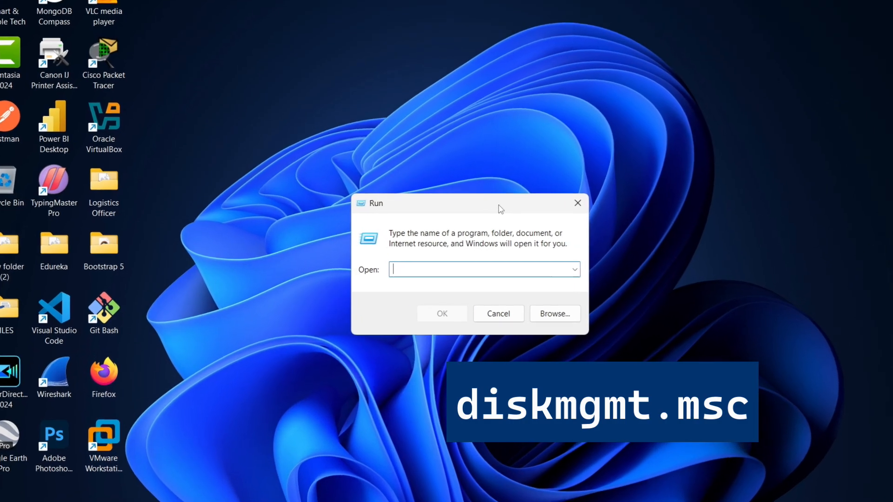
pyautogui.write('disk')
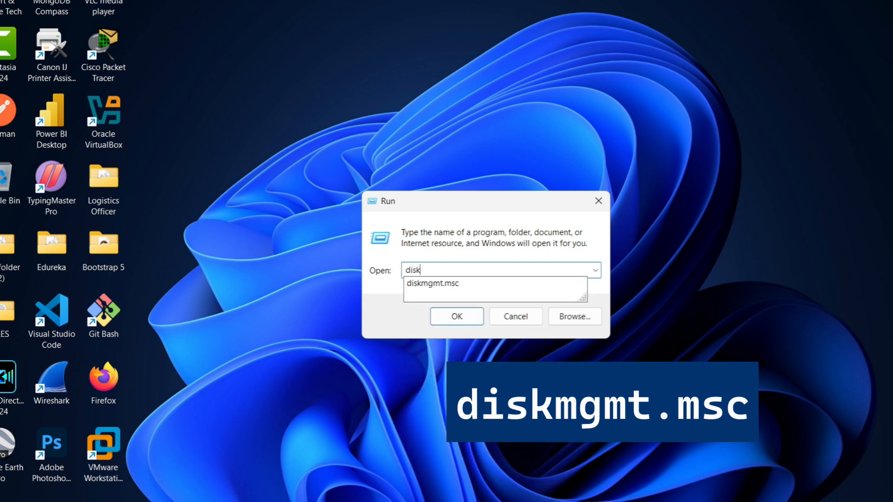
pyautogui.write('mgmt.msc')
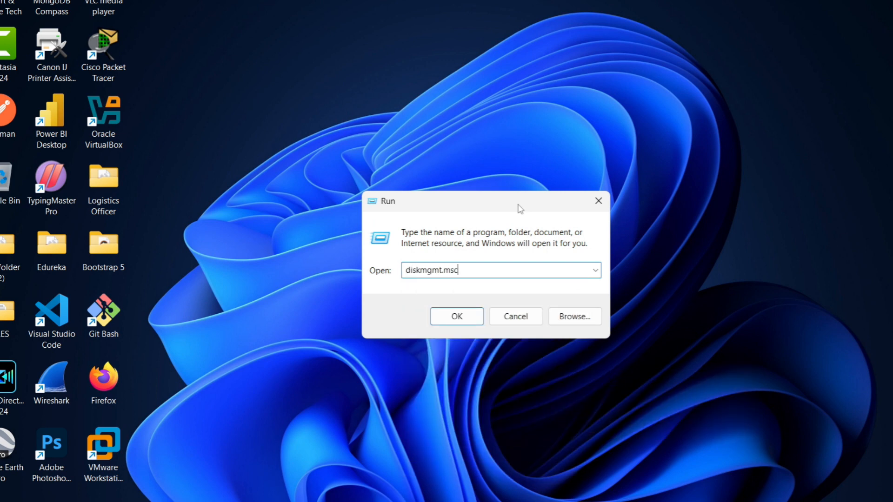
pyautogui.click(457, 317)
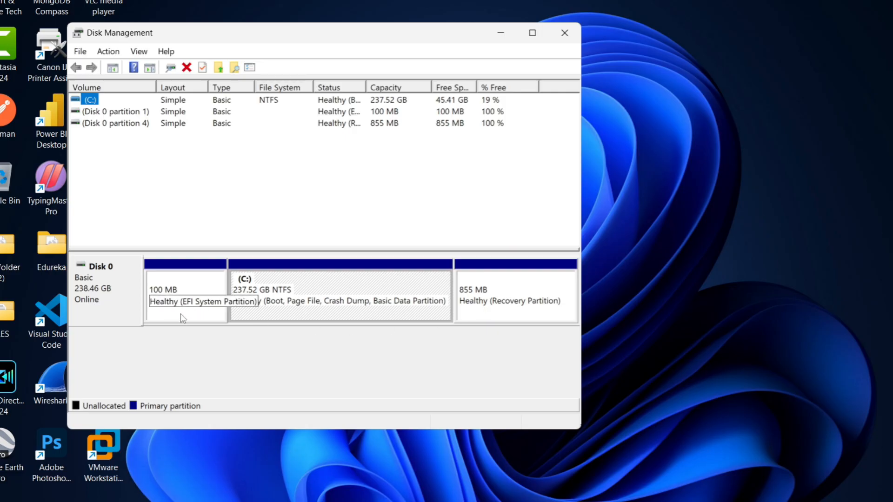
# Step: Shrink the C: volume on Disk 0 by 3500 MB to free unallocated space
pyautogui.click(332, 307)
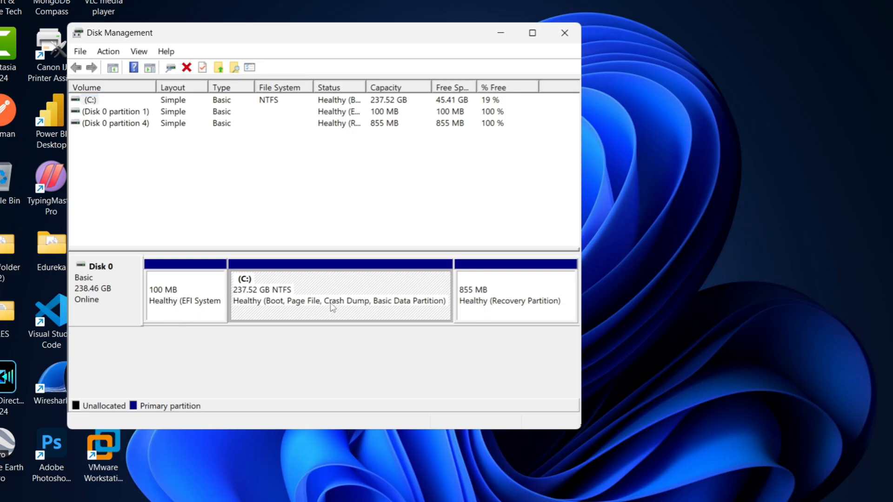
pyautogui.rightClick(332, 308)
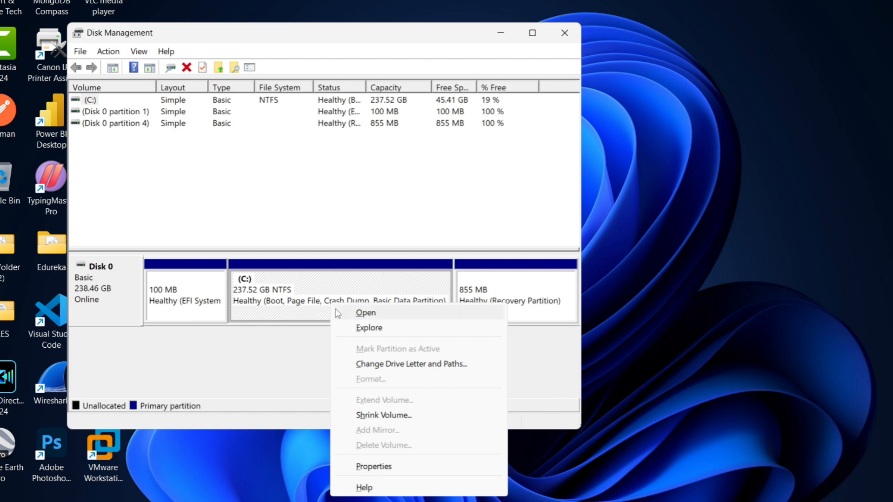
pyautogui.click(374, 415)
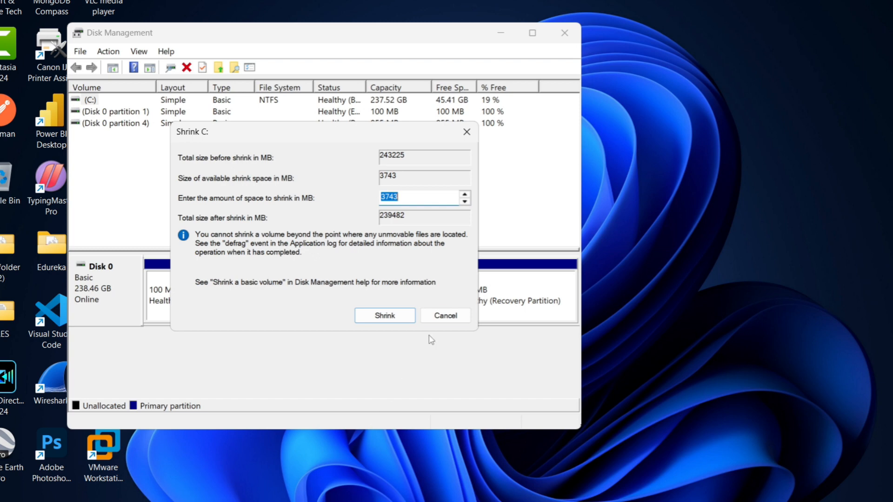
pyautogui.click(426, 202)
pyautogui.press('BackSpace')
pyautogui.press('BackSpace')
pyautogui.press('BackSpace')
pyautogui.write('500')
pyautogui.click(384, 316)
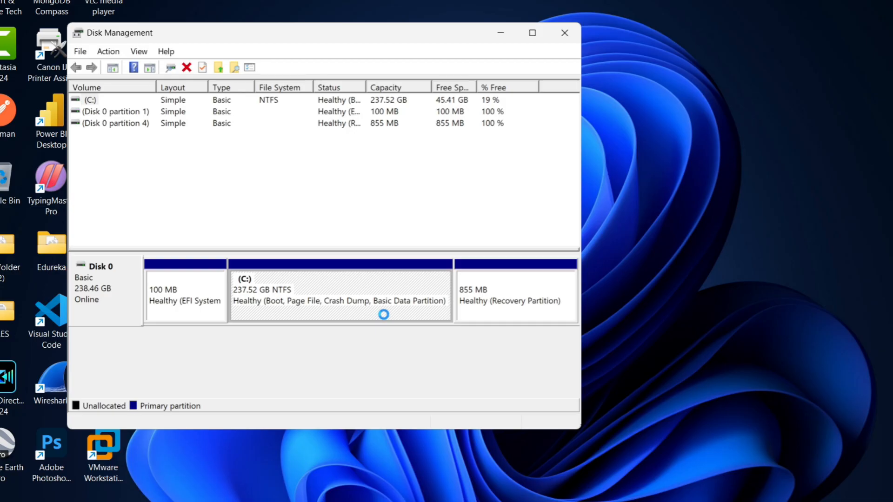
pyautogui.click(772, 406)
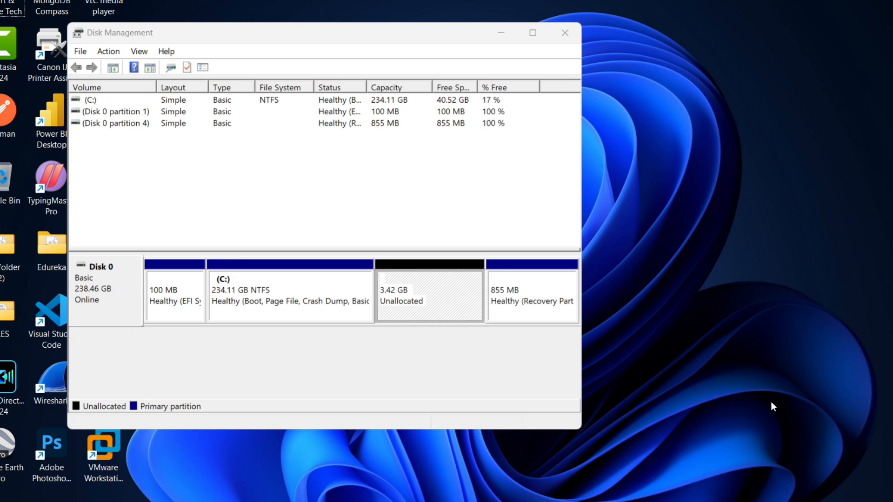
# Step: Set up a new simple volume in Disk 0's unallocated space with a size of 3499 MB and drive letter D
pyautogui.rightClick(420, 295)
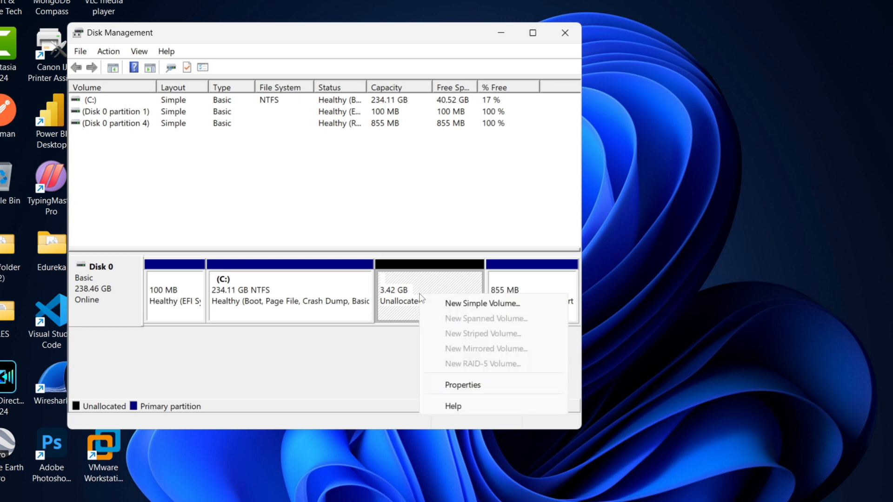
pyautogui.click(465, 303)
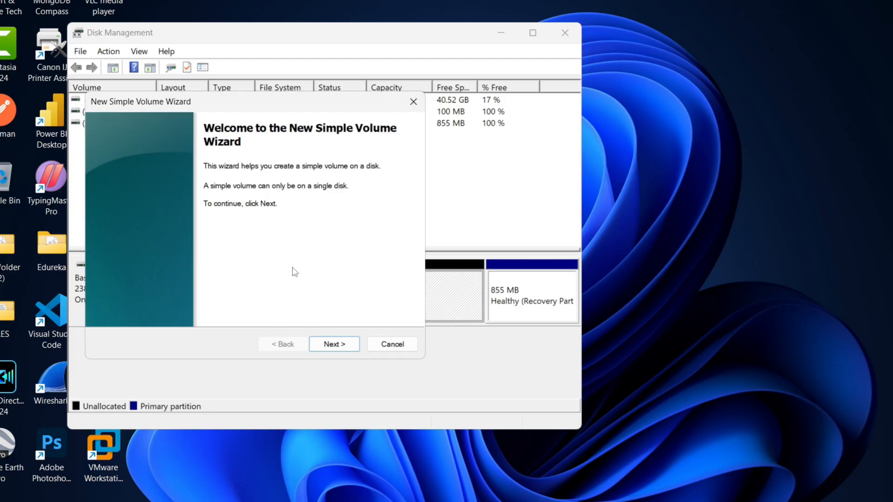
pyautogui.click(335, 344)
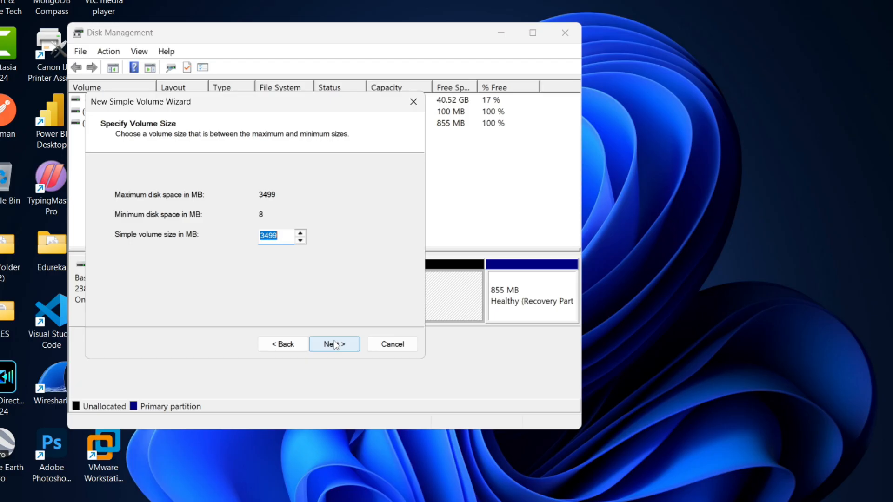
pyautogui.click(285, 237)
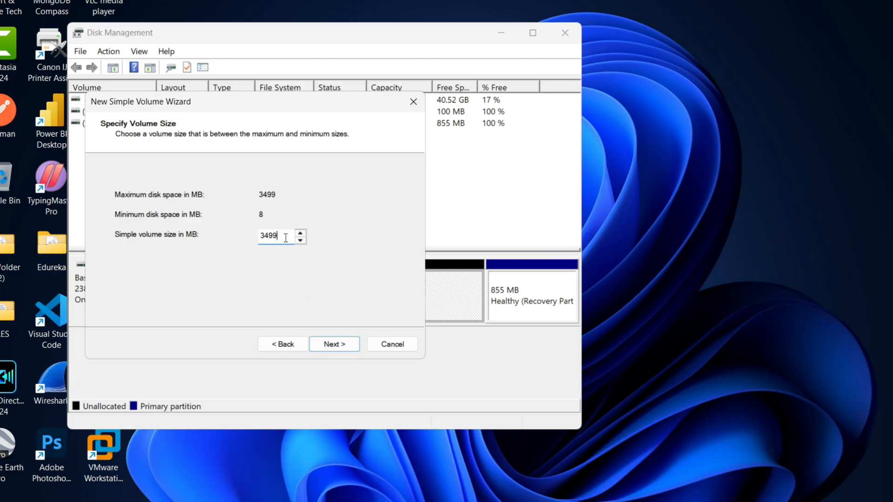
pyautogui.click(335, 344)
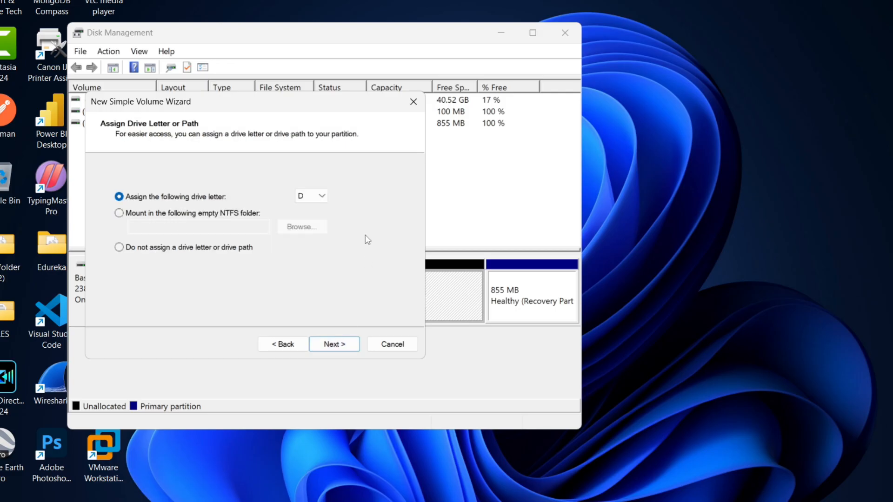
pyautogui.click(325, 197)
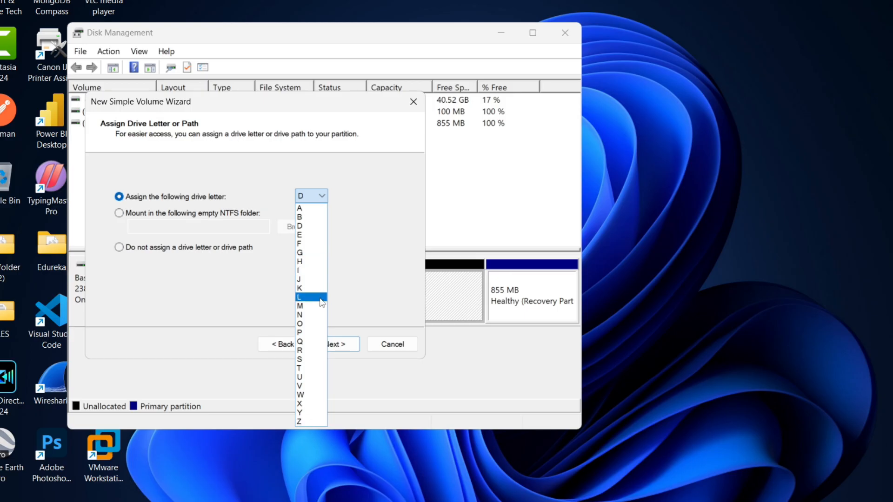
pyautogui.click(310, 226)
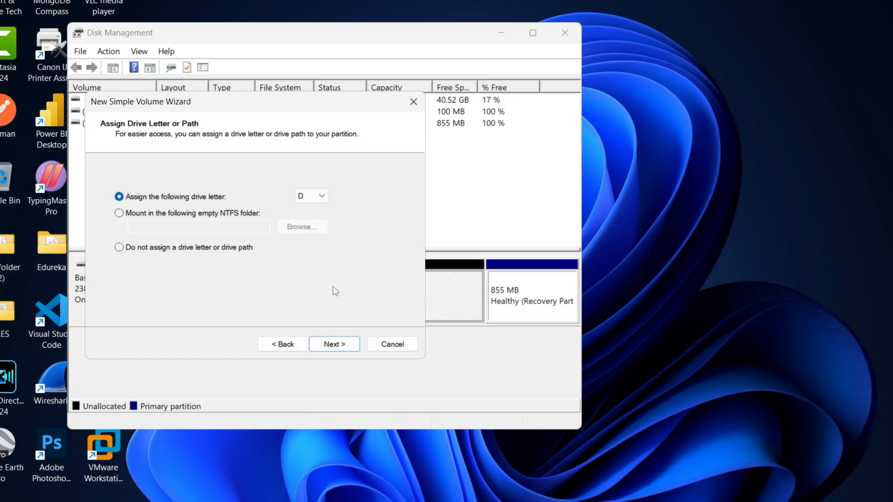
pyautogui.click(338, 343)
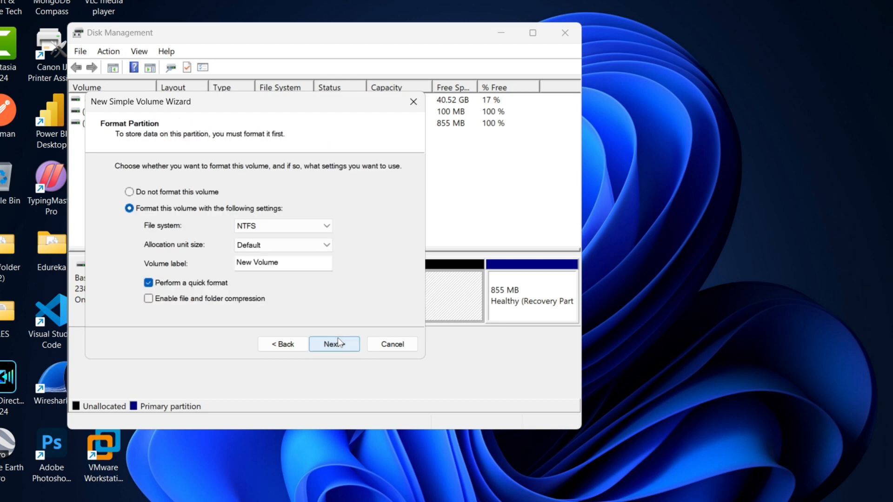
# Step: Format the volume as NTFS with default allocation unit size, quick format and label New Volume, and finish the wizard
pyautogui.click(327, 227)
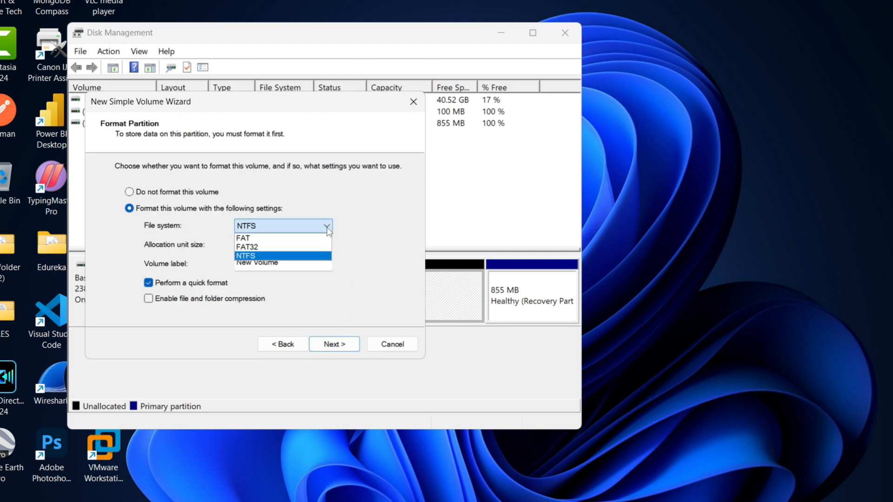
pyautogui.click(319, 256)
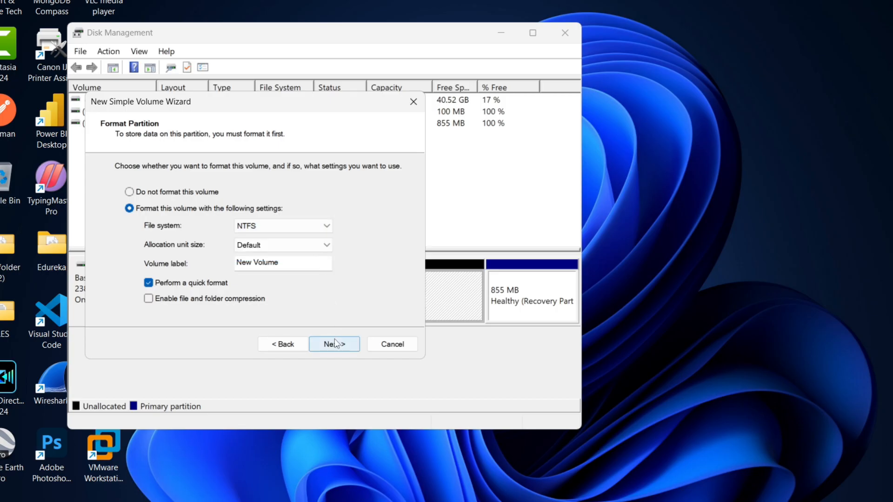
pyautogui.click(299, 266)
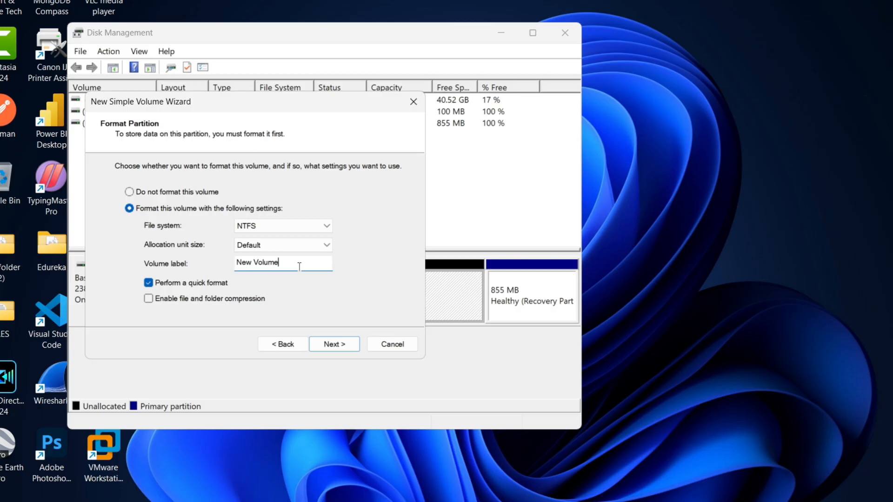
pyautogui.click(329, 345)
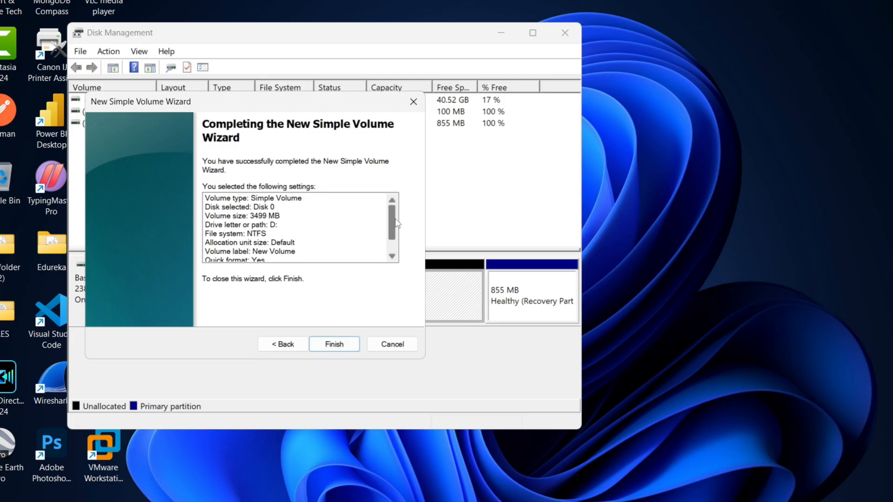
pyautogui.moveTo(391, 220)
pyautogui.mouseDown()
pyautogui.moveTo(392, 237)
pyautogui.moveTo(394, 218)
pyautogui.mouseUp()
pyautogui.click(334, 344)
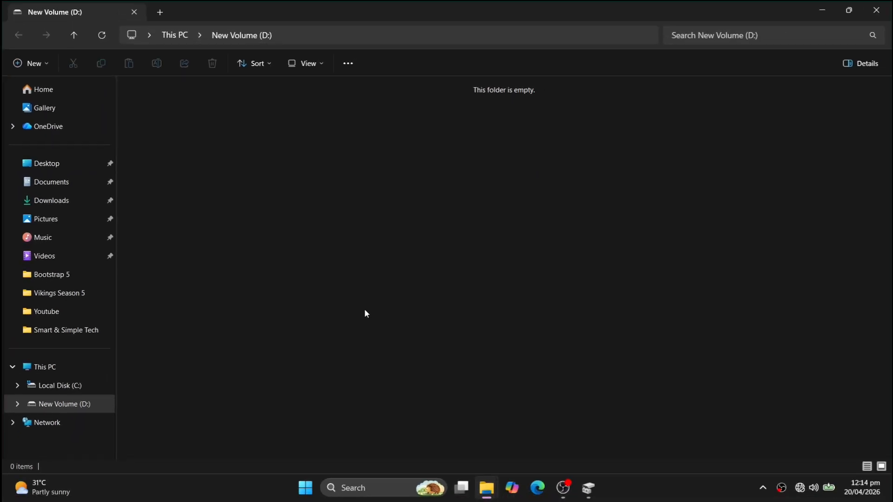
# Step: Check the new D: drive under This PC and in Disk Management, closing both windows
pyautogui.click(66, 366)
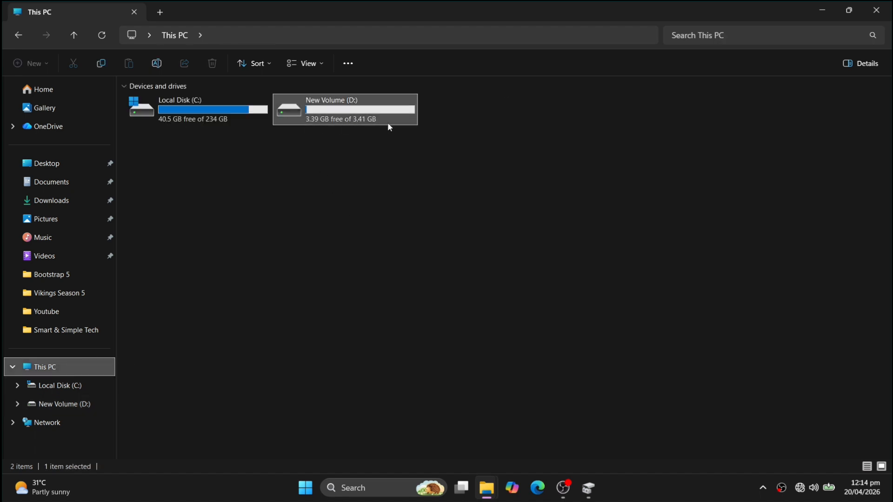
pyautogui.moveTo(393, 126)
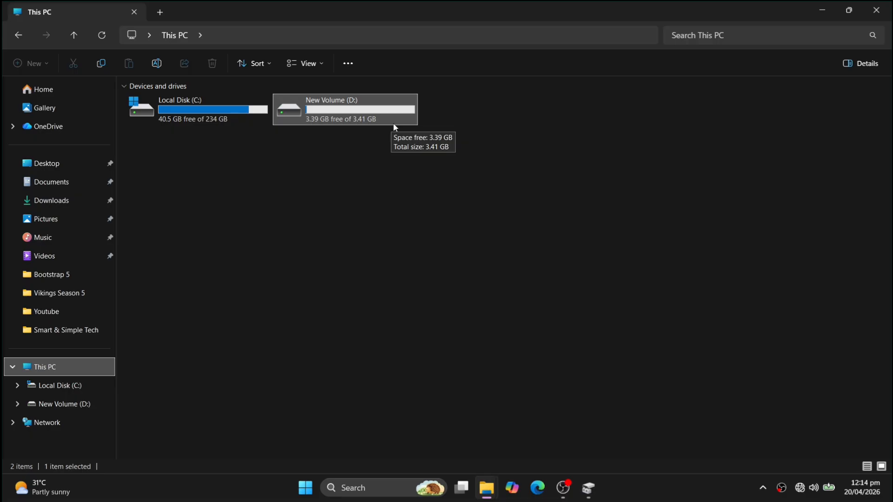
pyautogui.click(383, 187)
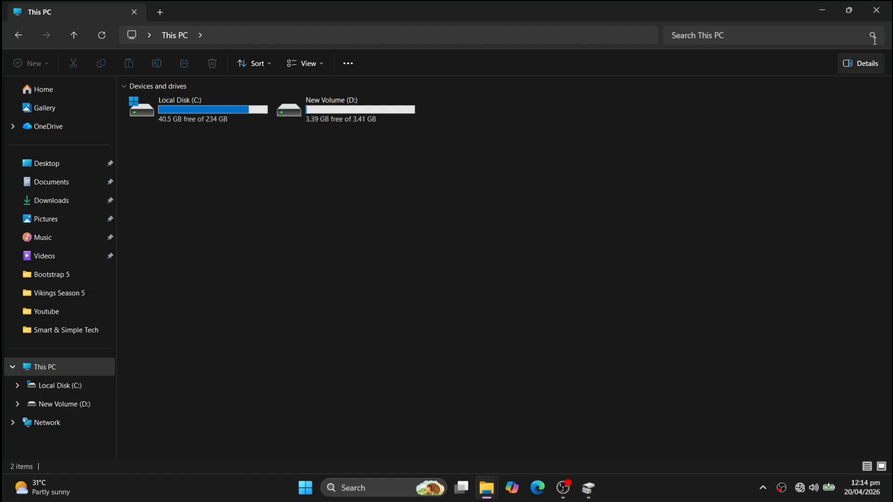
pyautogui.click(876, 9)
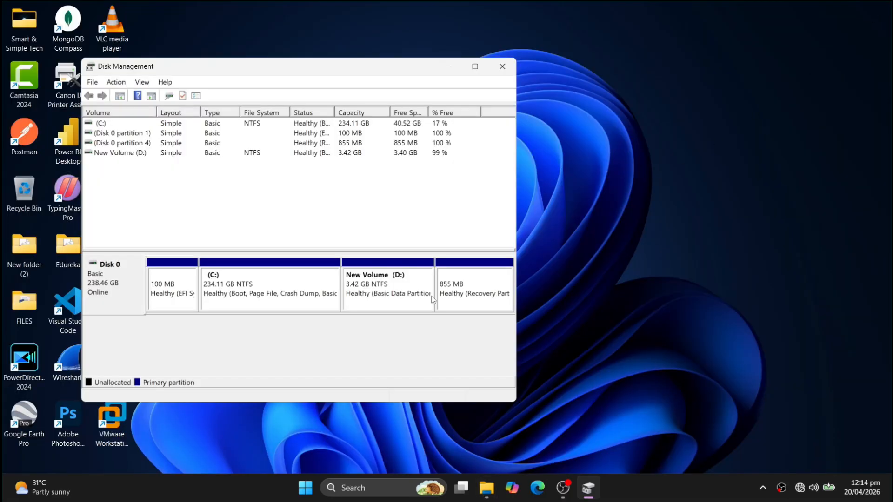
pyautogui.click(383, 306)
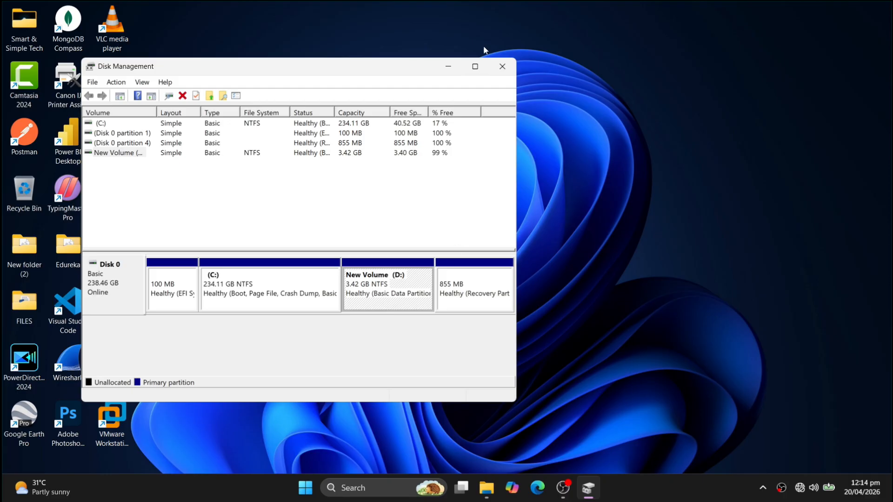
pyautogui.click(502, 68)
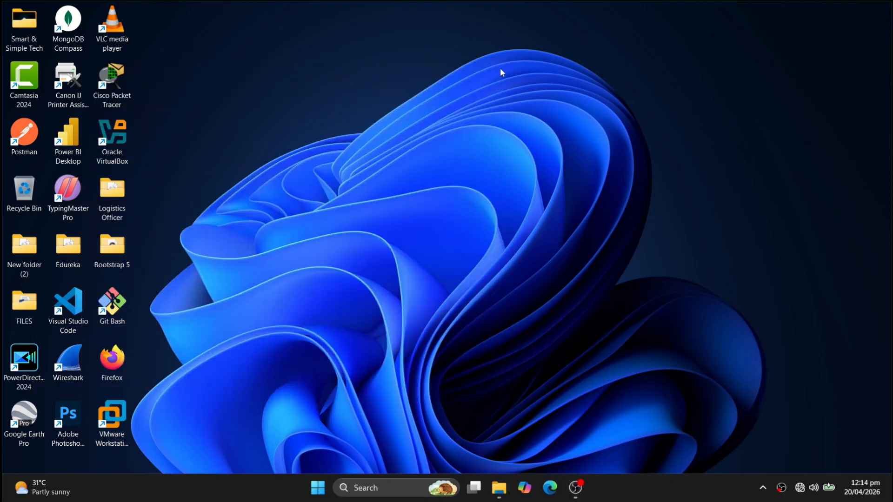